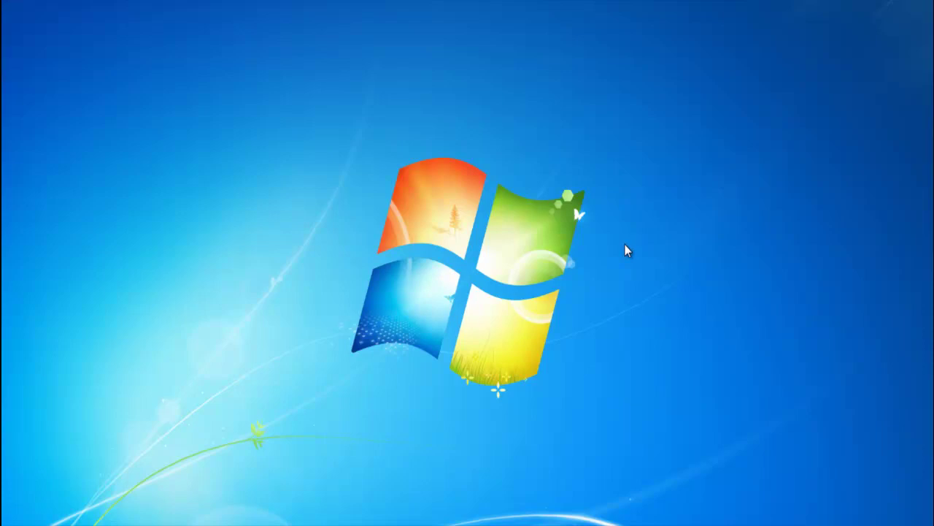
Step: Launch Microsoft PowerPoint 2010 from the Windows 7 Start menu
{"action": "left_click", "coordinate": [9, 523]}
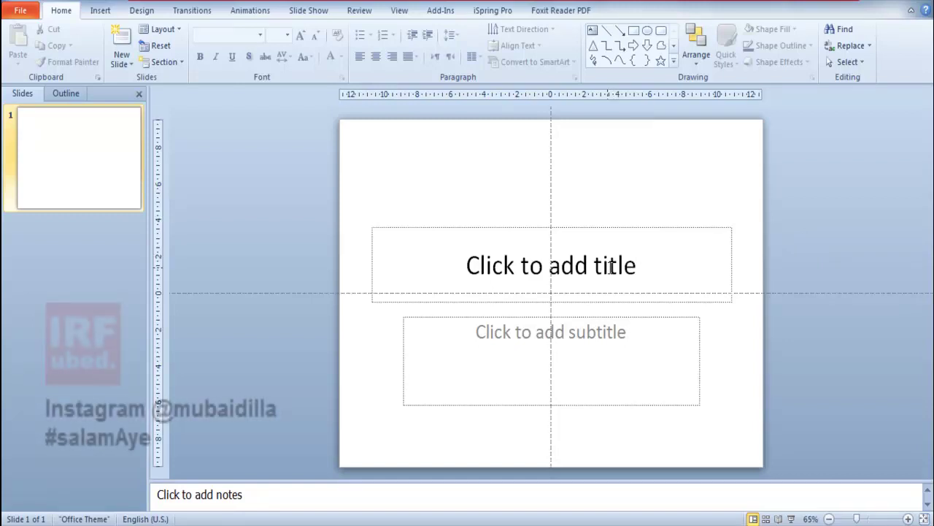
Step: Type 'YOUR TEXT' into the title and make it bold at 60 pt
{"action": "left_click", "coordinate": [611, 267]}
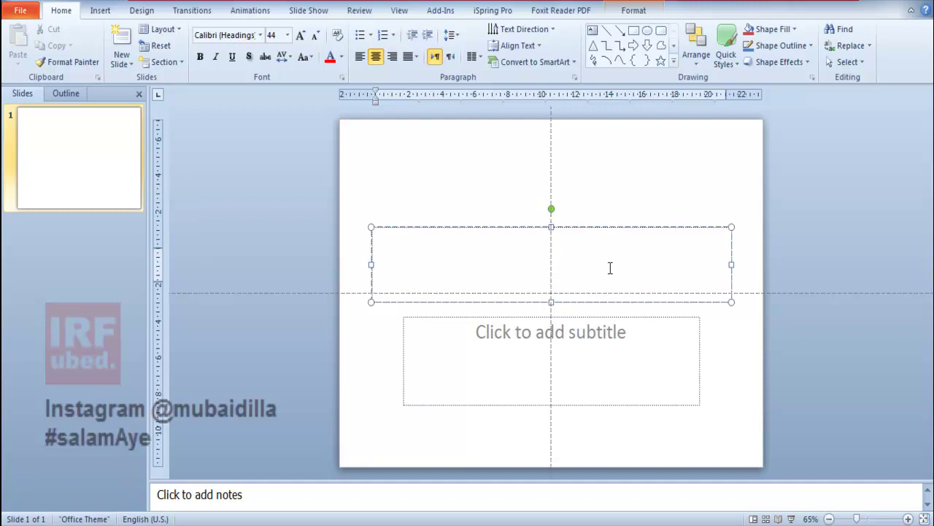
{"action": "type", "text": "YOUR"}
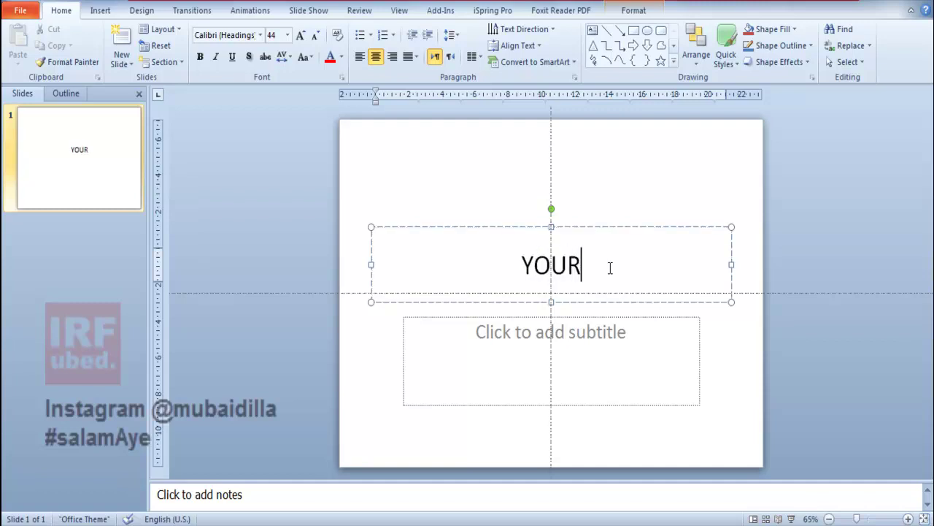
{"action": "type", "text": " TEXT"}
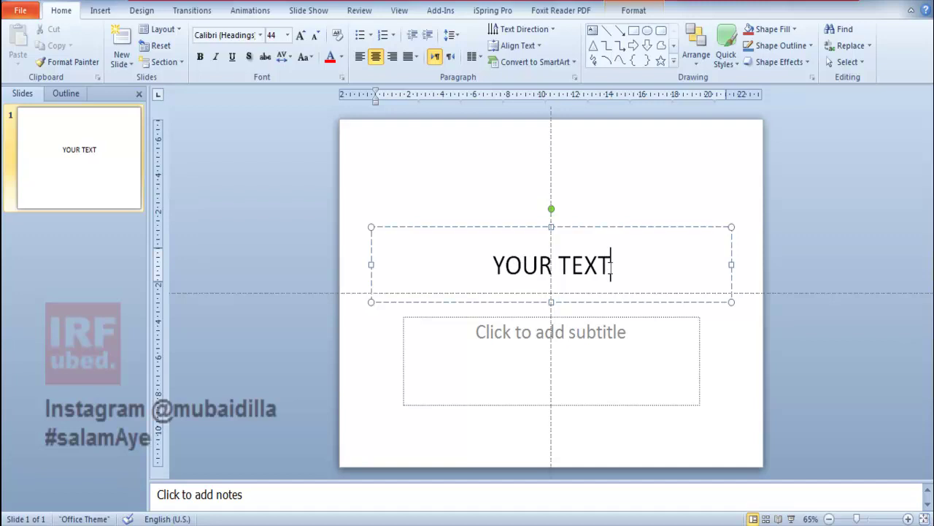
{"action": "key", "text": "ctrl+a"}
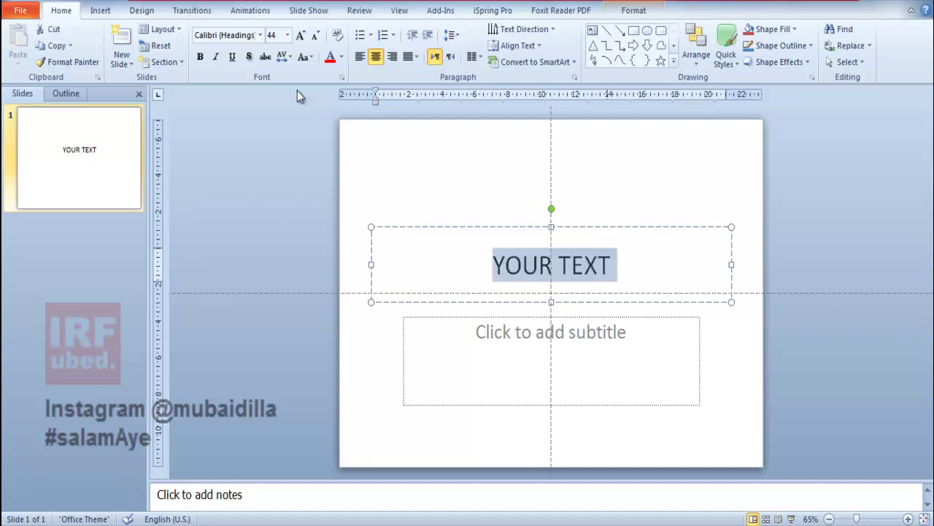
{"action": "left_click", "coordinate": [200, 56]}
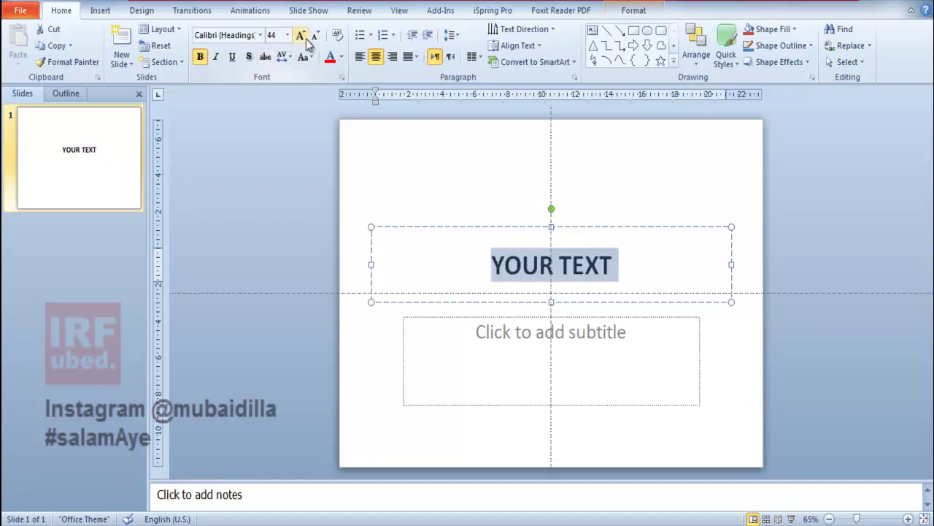
{"action": "left_click", "coordinate": [301, 35]}
{"action": "left_click", "coordinate": [300, 36]}
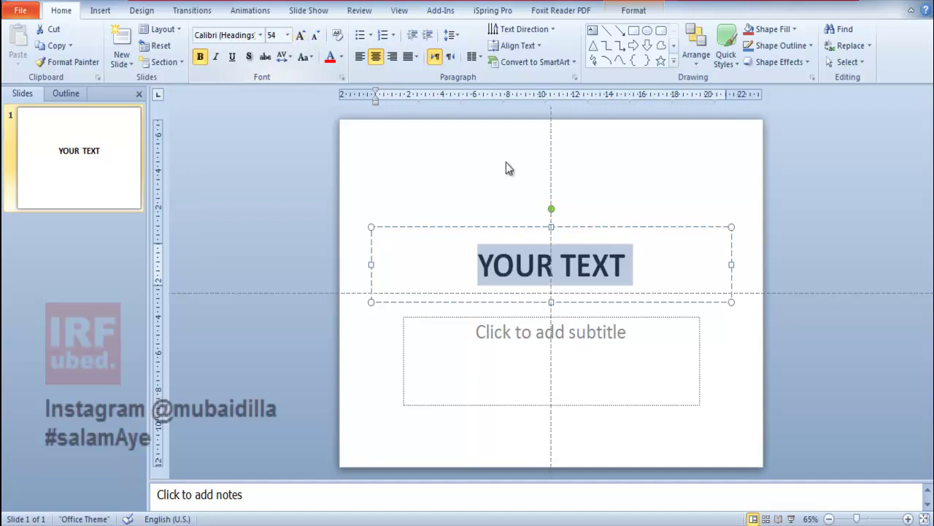
{"action": "left_click", "coordinate": [301, 36]}
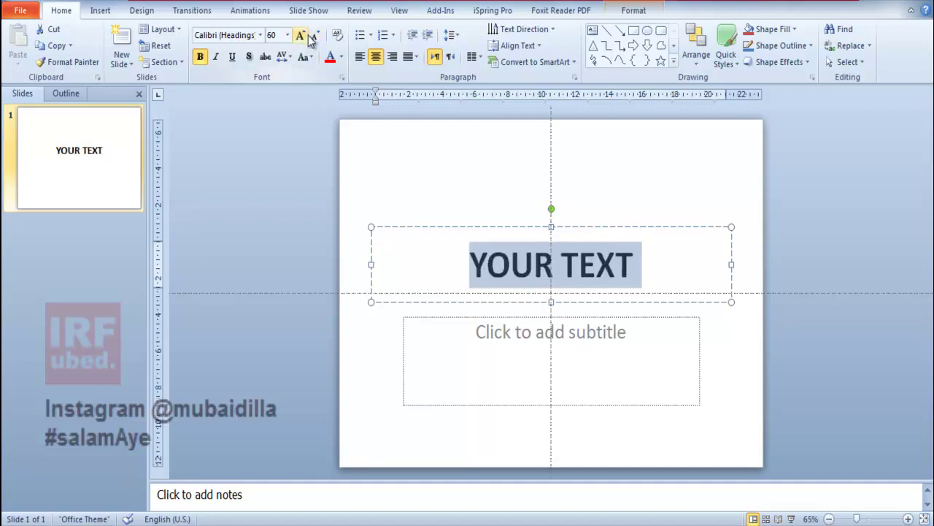
{"action": "left_click", "coordinate": [807, 222]}
{"action": "left_click", "coordinate": [516, 273]}
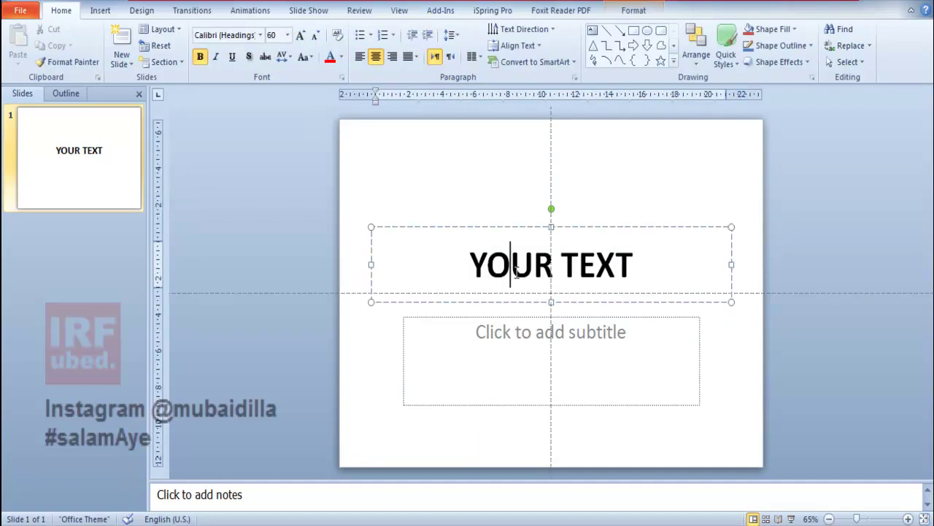
Step: Set the title font to Arial Black
{"action": "left_click", "coordinate": [502, 227]}
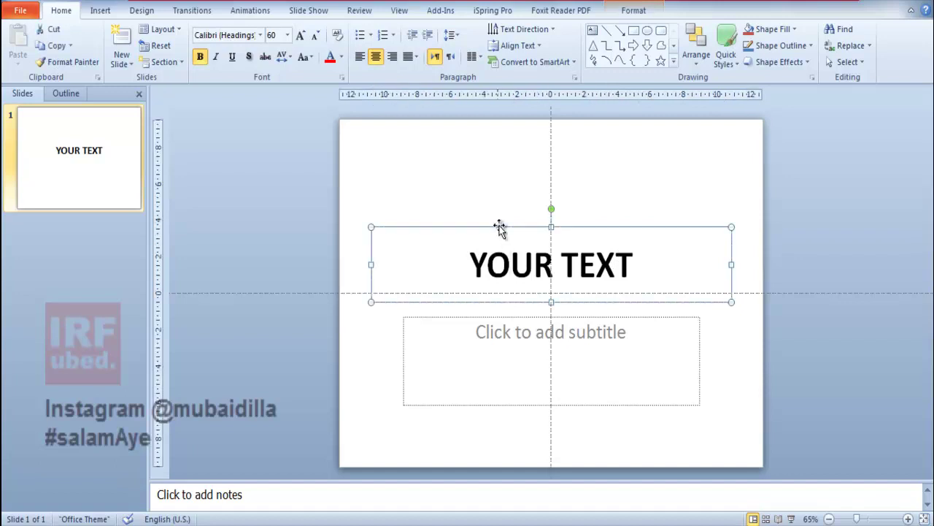
{"action": "left_click", "coordinate": [261, 35]}
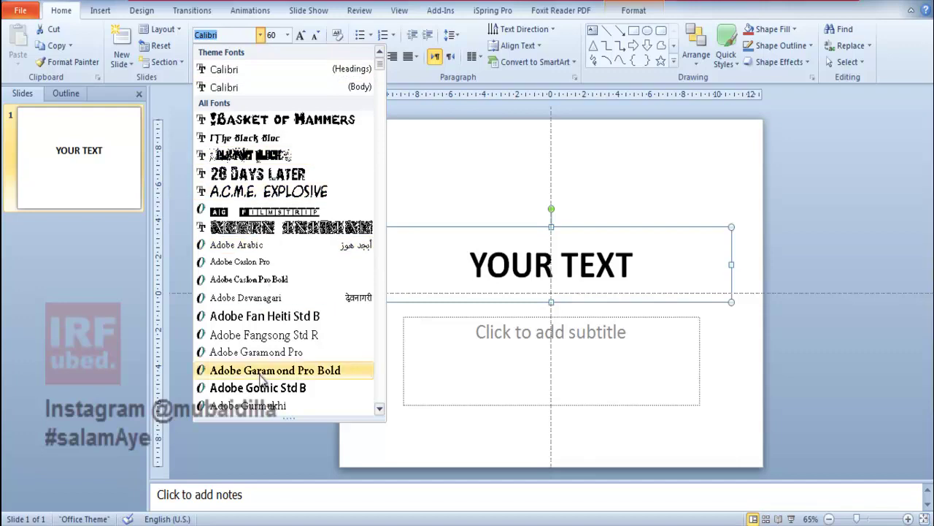
{"action": "scroll", "coordinate": [259, 359], "scroll_direction": "down", "scroll_amount": 4}
{"action": "scroll", "coordinate": [260, 361], "scroll_direction": "down", "scroll_amount": 1}
{"action": "scroll", "coordinate": [259, 362], "scroll_direction": "down", "scroll_amount": 3}
{"action": "scroll", "coordinate": [255, 354], "scroll_direction": "down", "scroll_amount": 1}
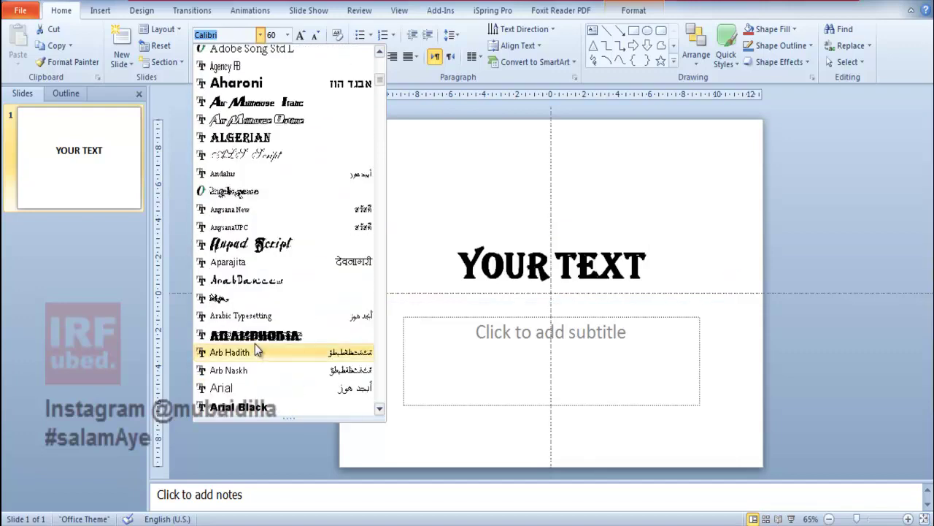
{"action": "scroll", "coordinate": [254, 351], "scroll_direction": "down", "scroll_amount": 3}
{"action": "scroll", "coordinate": [257, 325], "scroll_direction": "down", "scroll_amount": 1}
{"action": "left_click", "coordinate": [241, 245]}
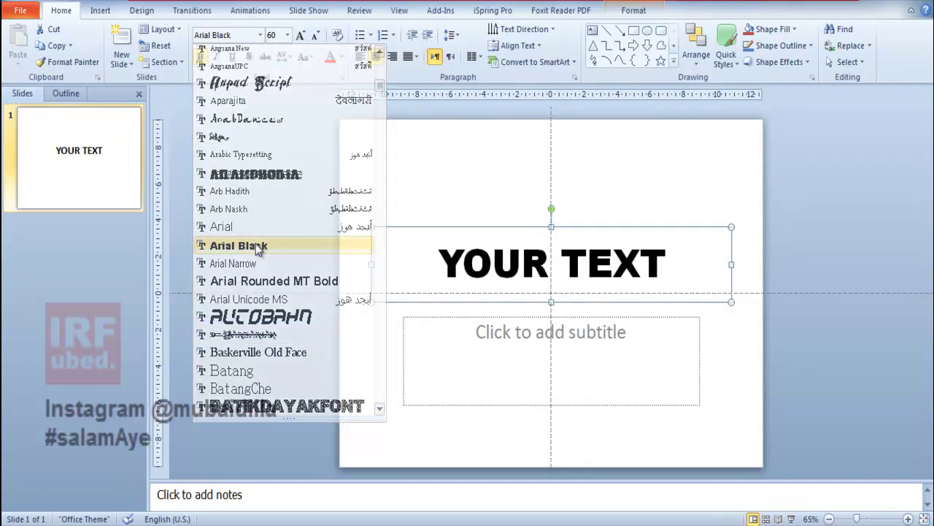
Step: Narrow the title box to fit 'YOUR TEXT' and centre it on the slide
{"action": "left_click", "coordinate": [335, 118]}
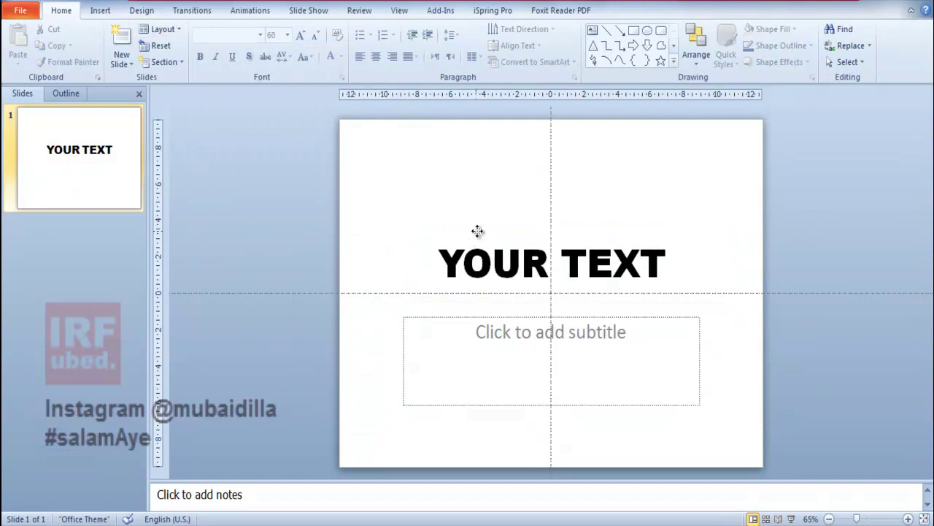
{"action": "left_click", "coordinate": [438, 270]}
{"action": "left_click_drag", "start_coordinate": [371, 264], "coordinate": [417, 264]}
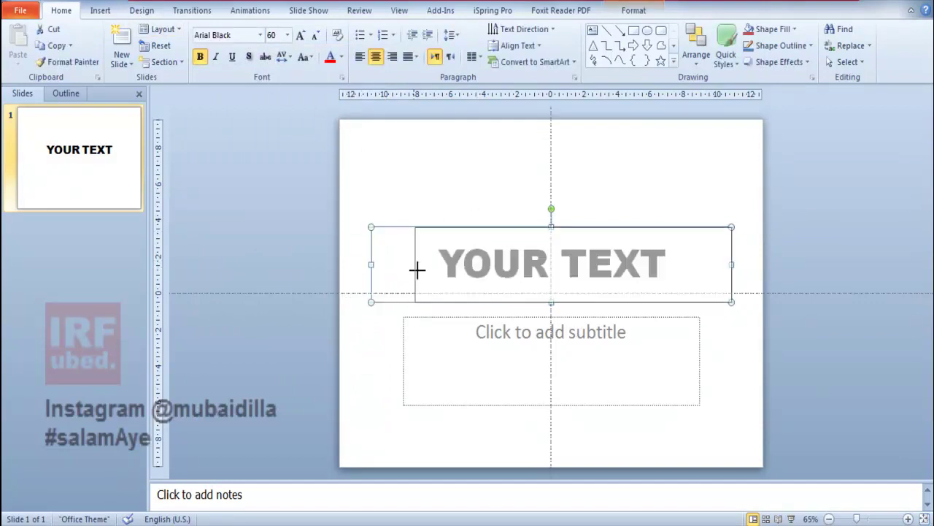
{"action": "left_click_drag", "start_coordinate": [732, 264], "coordinate": [691, 264]}
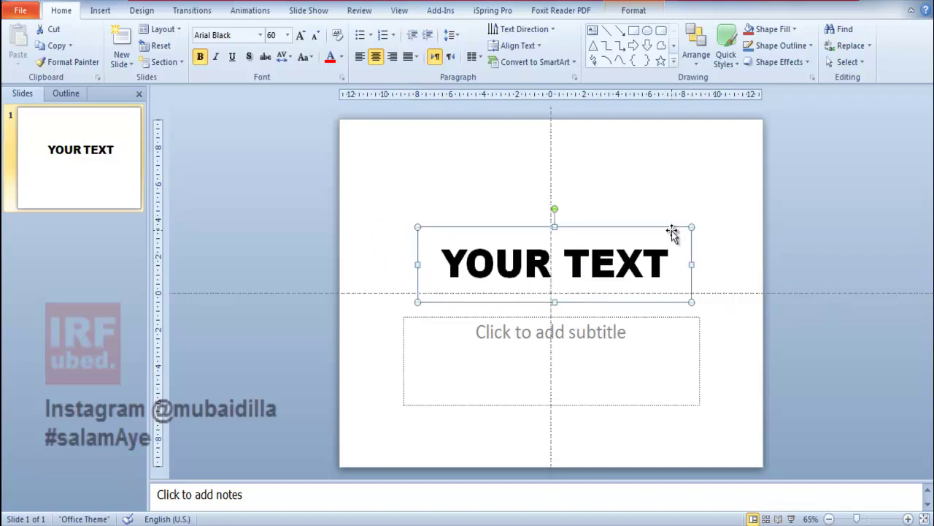
{"action": "left_click_drag", "start_coordinate": [672, 229], "coordinate": [661, 227]}
{"action": "left_click", "coordinate": [102, 11]}
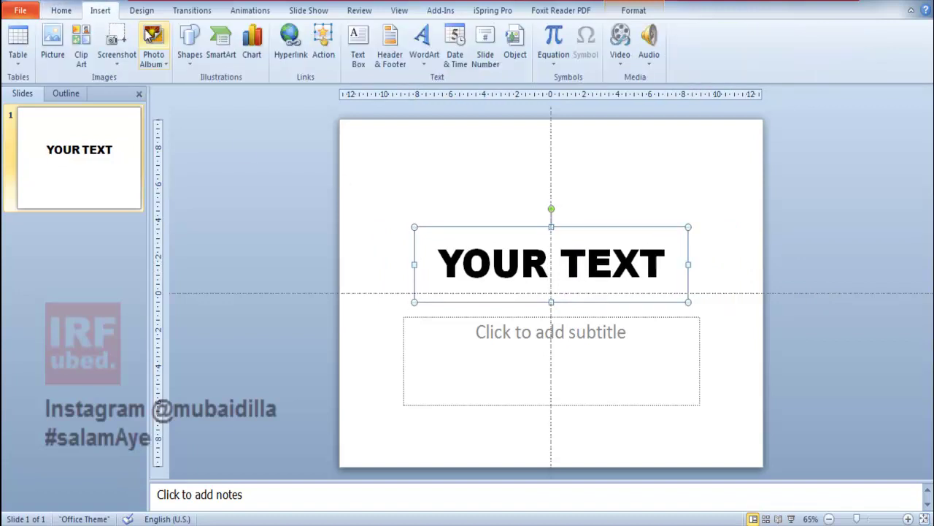
Step: Draw a narrow rectangle at the title's right edge and fill it black
{"action": "left_click", "coordinate": [190, 42]}
{"action": "left_click", "coordinate": [224, 93]}
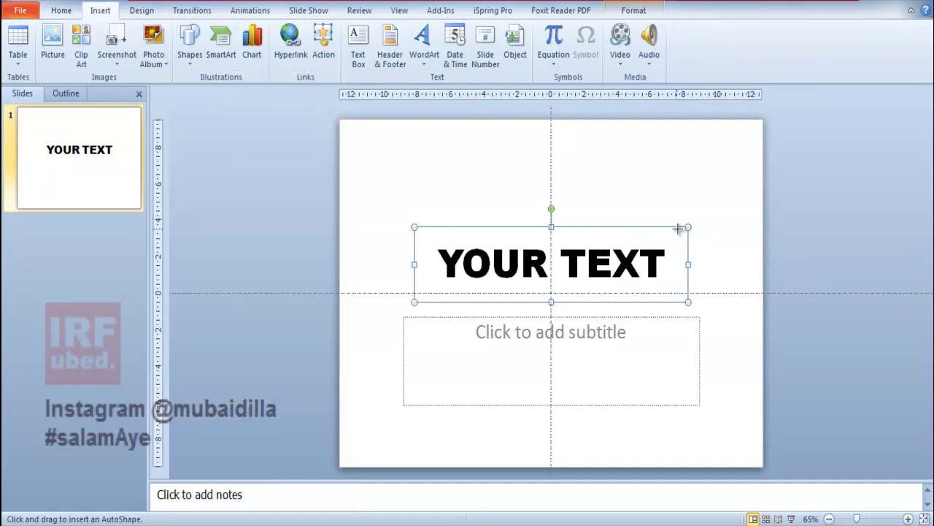
{"action": "left_click_drag", "start_coordinate": [682, 236], "coordinate": [688, 292]}
{"action": "left_click", "coordinate": [632, 10]}
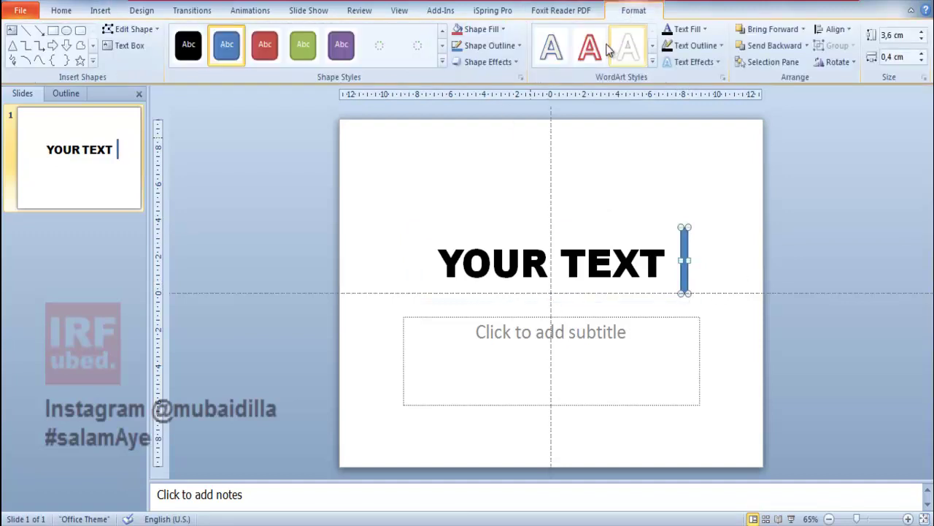
{"action": "left_click", "coordinate": [478, 29]}
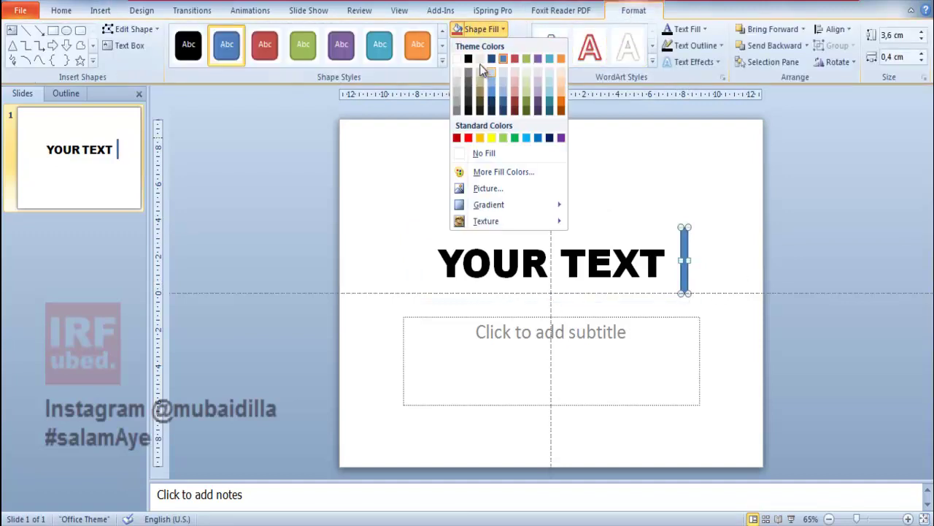
{"action": "left_click", "coordinate": [468, 61]}
Step: Remove the bar's outline and change its fill to yellow
{"action": "left_click", "coordinate": [489, 45]}
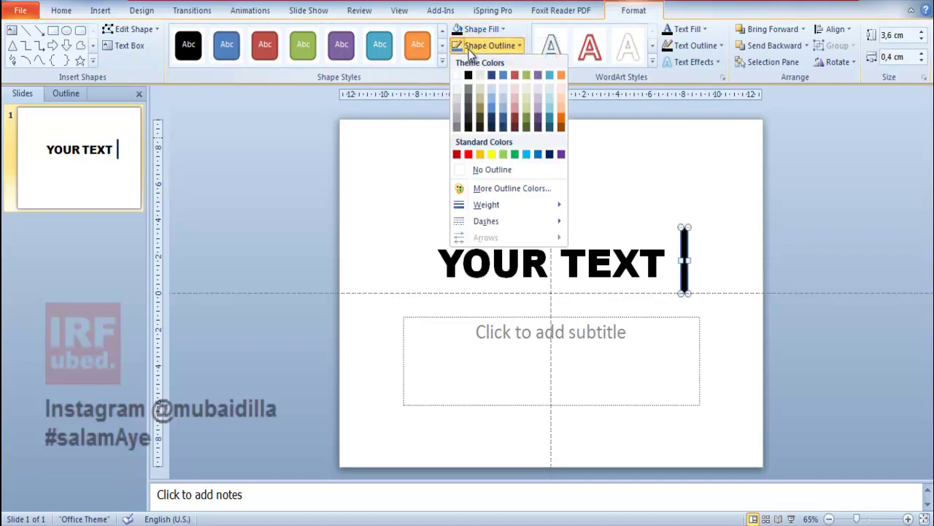
{"action": "left_click", "coordinate": [468, 170]}
{"action": "left_click", "coordinate": [835, 216]}
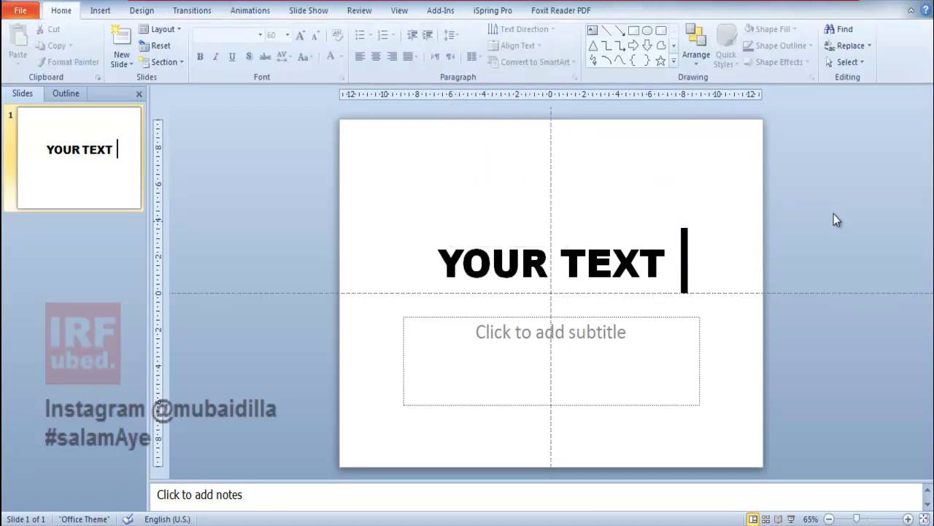
{"action": "left_click", "coordinate": [685, 256]}
{"action": "left_click", "coordinate": [468, 31]}
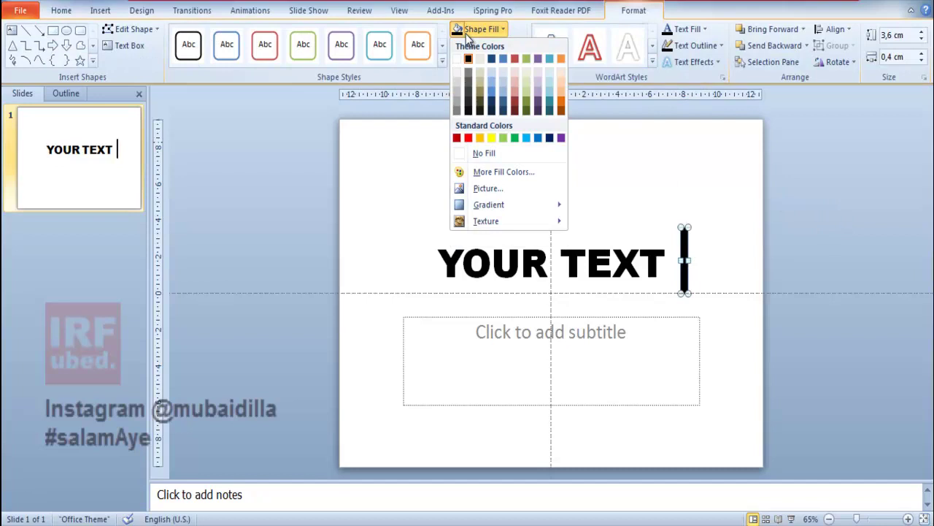
{"action": "left_click", "coordinate": [479, 138]}
{"action": "left_click", "coordinate": [732, 192]}
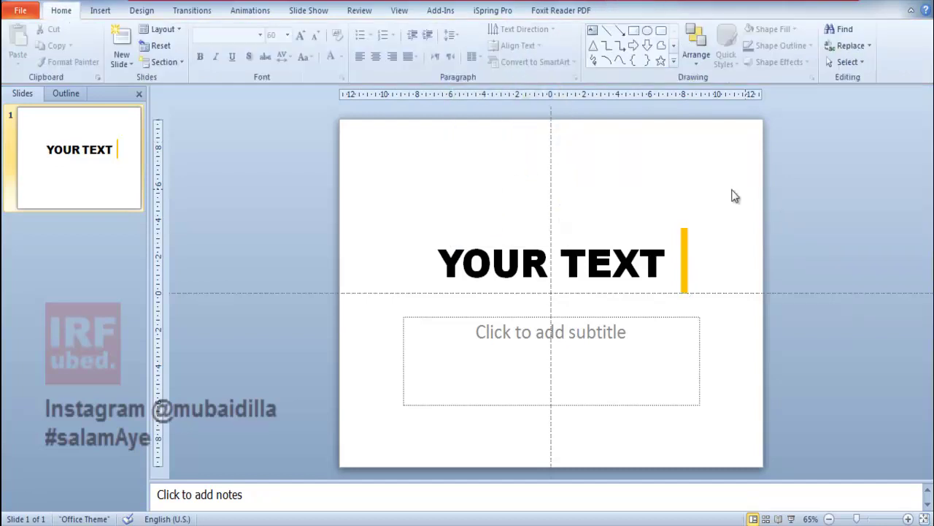
{"action": "left_click", "coordinate": [93, 15]}
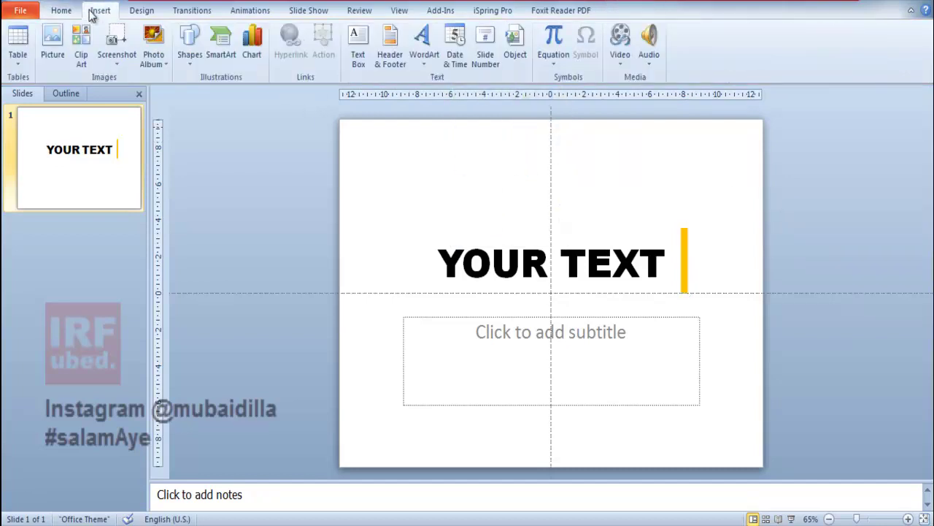
Step: Draw a rectangle covering all of YOUR TEXT and fill it white
{"action": "left_click", "coordinate": [188, 61]}
{"action": "left_click", "coordinate": [224, 94]}
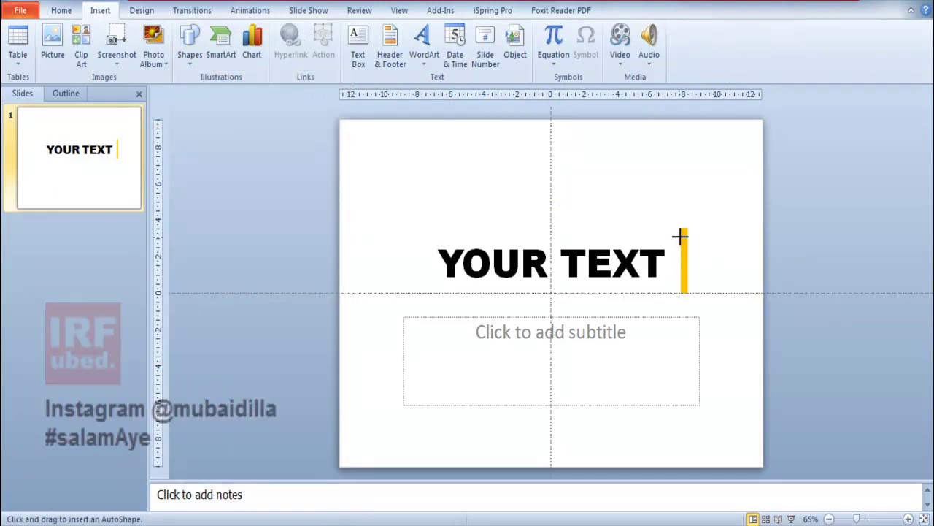
{"action": "left_click_drag", "start_coordinate": [680, 236], "coordinate": [672, 281]}
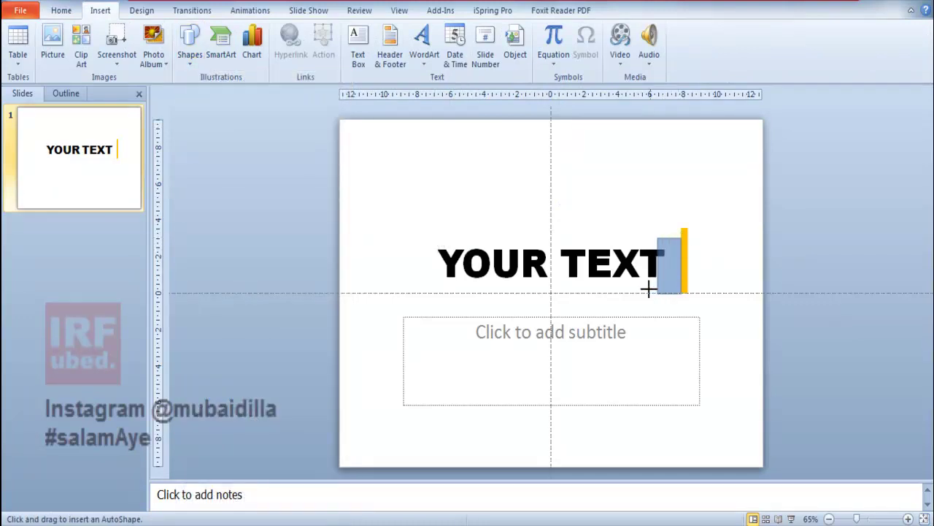
{"action": "left_click_drag", "start_coordinate": [672, 283], "coordinate": [427, 286]}
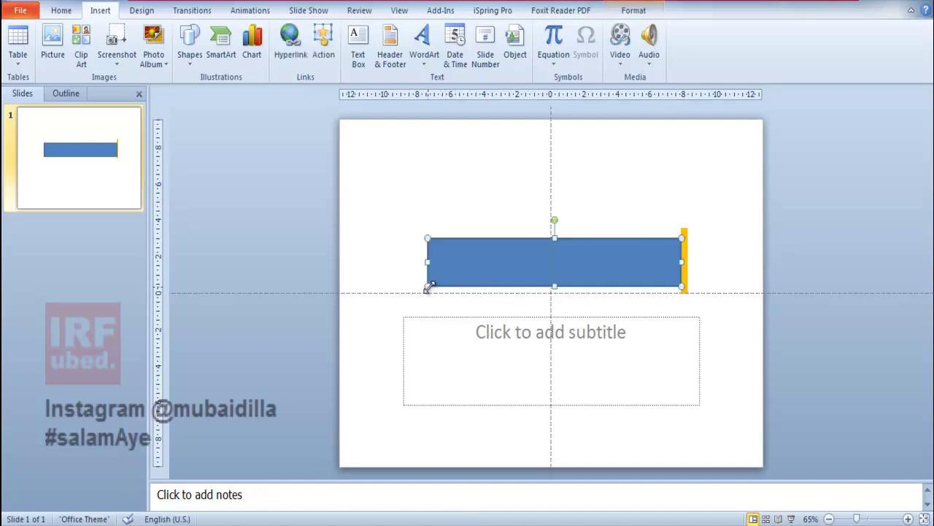
{"action": "left_click", "coordinate": [646, 10]}
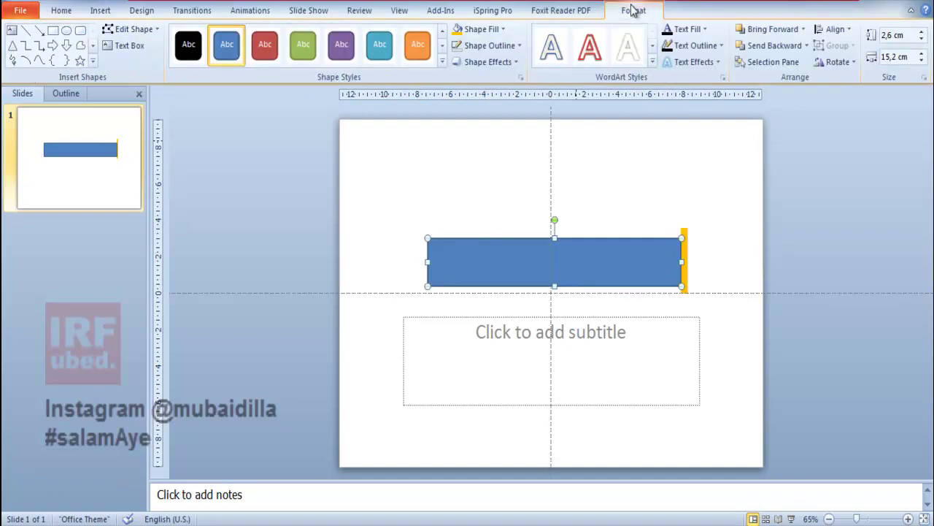
{"action": "left_click", "coordinate": [487, 45]}
{"action": "left_click", "coordinate": [482, 28]}
{"action": "left_click", "coordinate": [481, 29]}
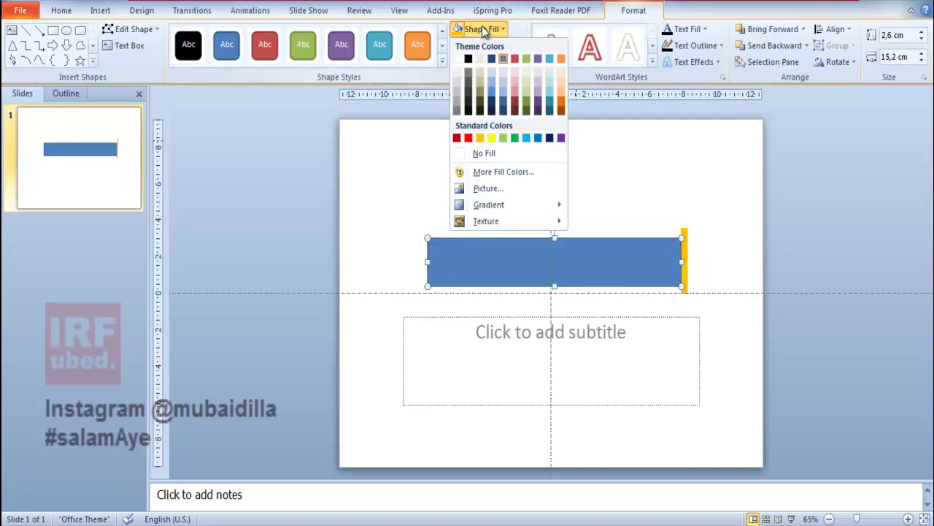
{"action": "left_click", "coordinate": [458, 63]}
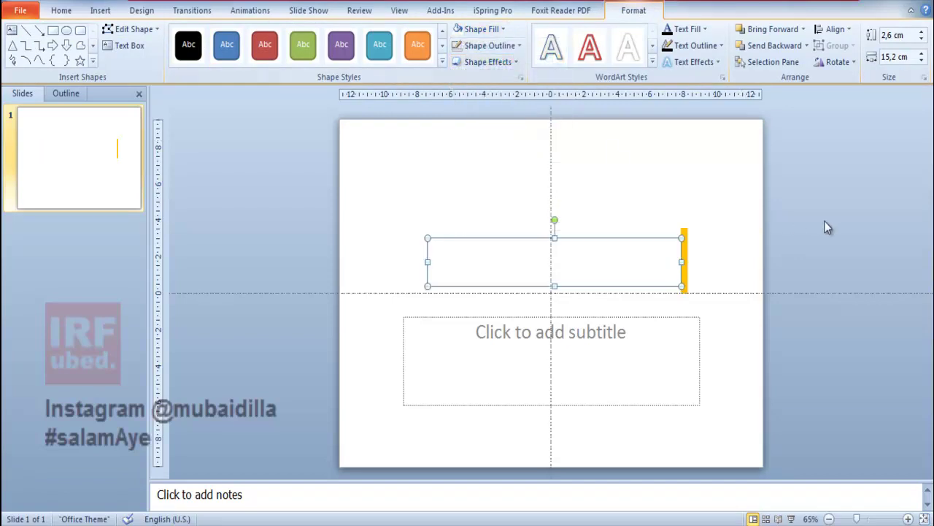
{"action": "left_click", "coordinate": [595, 327]}
Step: Delete the empty subtitle placeholder and move the white rectangle just right of the yellow bar
{"action": "left_click", "coordinate": [592, 316]}
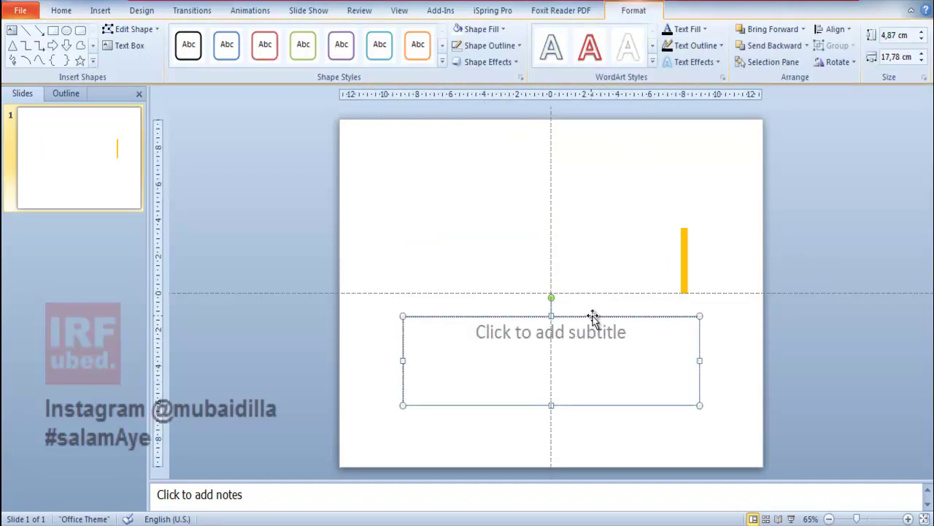
{"action": "key", "text": "Delete"}
{"action": "left_click", "coordinate": [594, 282]}
{"action": "left_click_drag", "start_coordinate": [461, 261], "coordinate": [715, 260]}
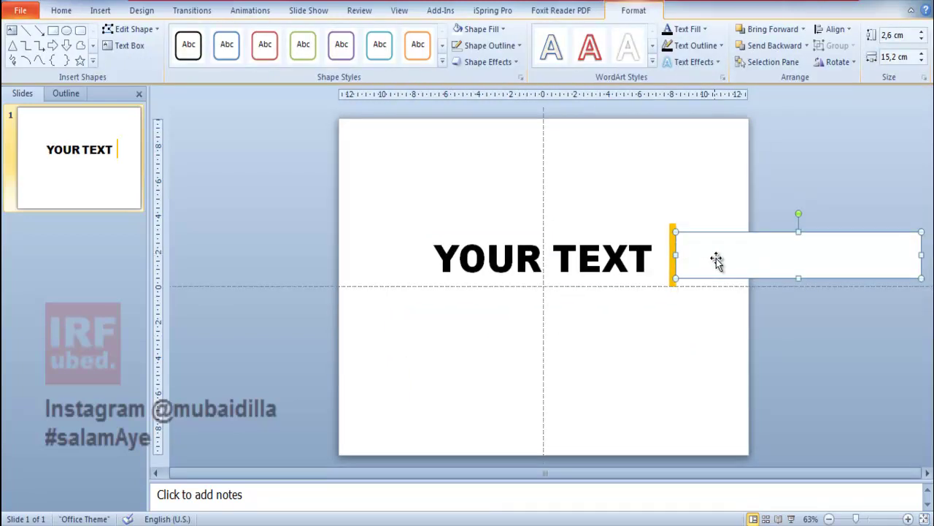
{"action": "left_click", "coordinate": [830, 166]}
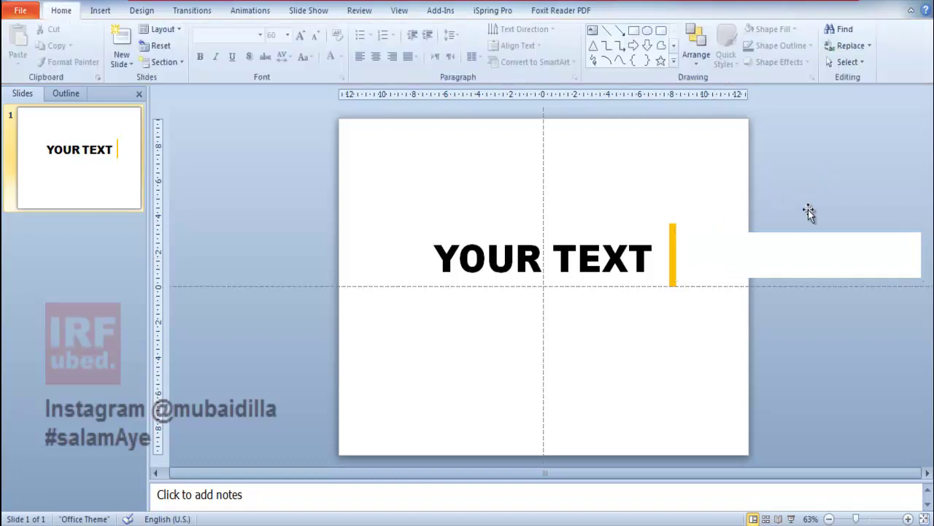
{"action": "left_click", "coordinate": [735, 255]}
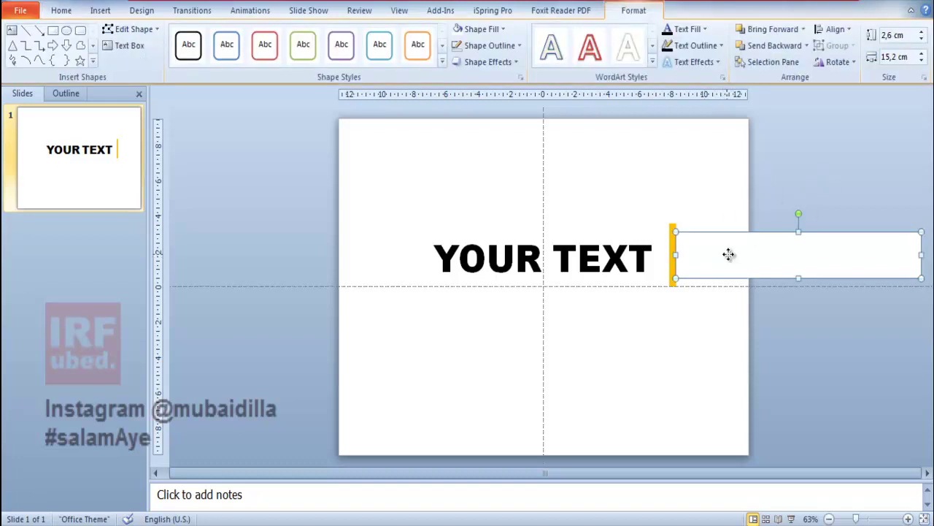
{"action": "left_click_drag", "start_coordinate": [735, 255], "coordinate": [478, 252]}
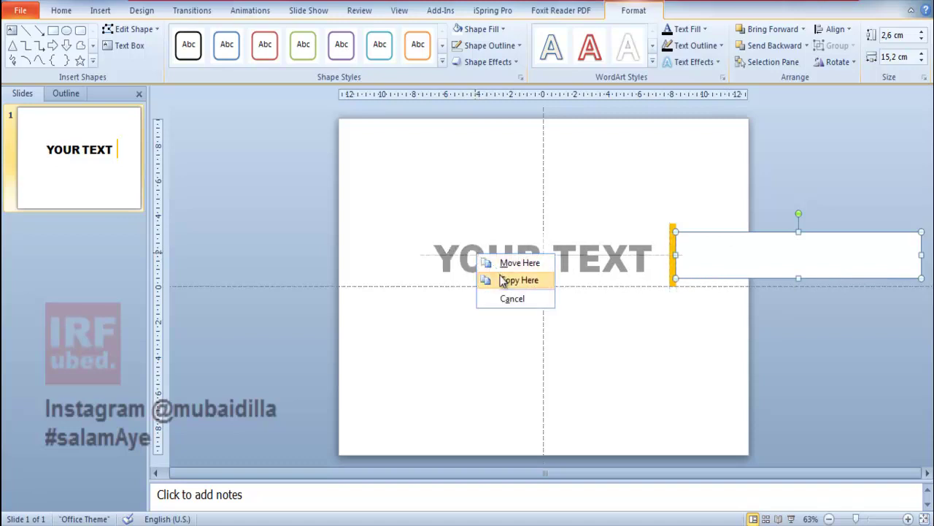
Step: Drop a white rectangle copy over YOUR TEXT, then group the yellow bar with the right-hand rectangle
{"action": "left_click", "coordinate": [500, 278]}
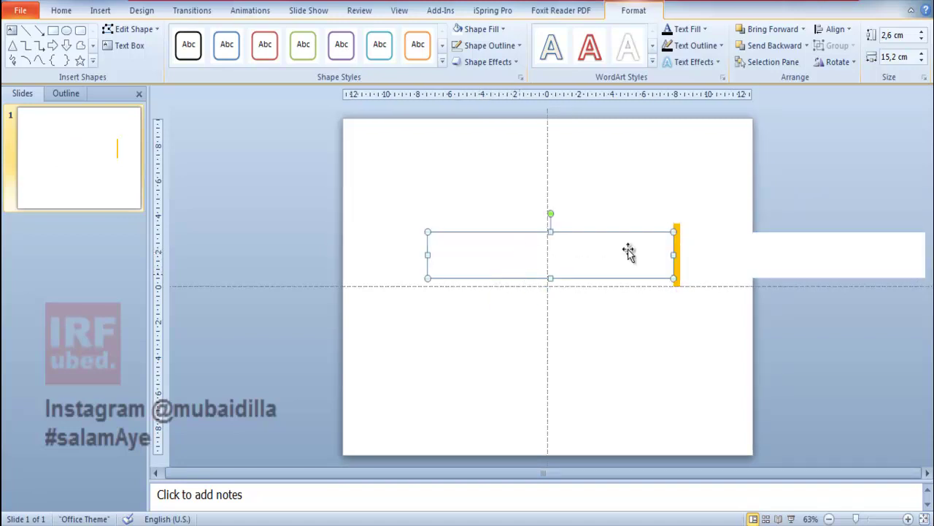
{"action": "left_click", "coordinate": [791, 252]}
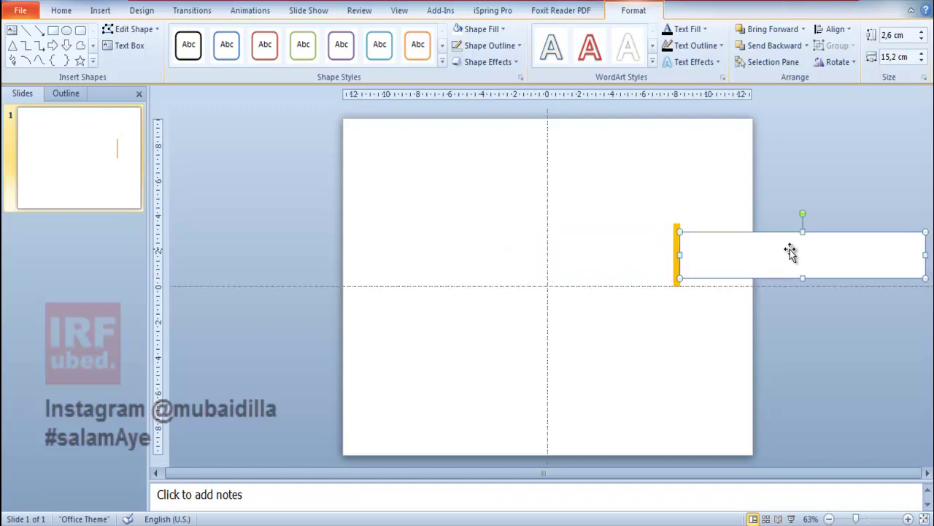
{"action": "left_click", "coordinate": [676, 226], "text": "shift"}
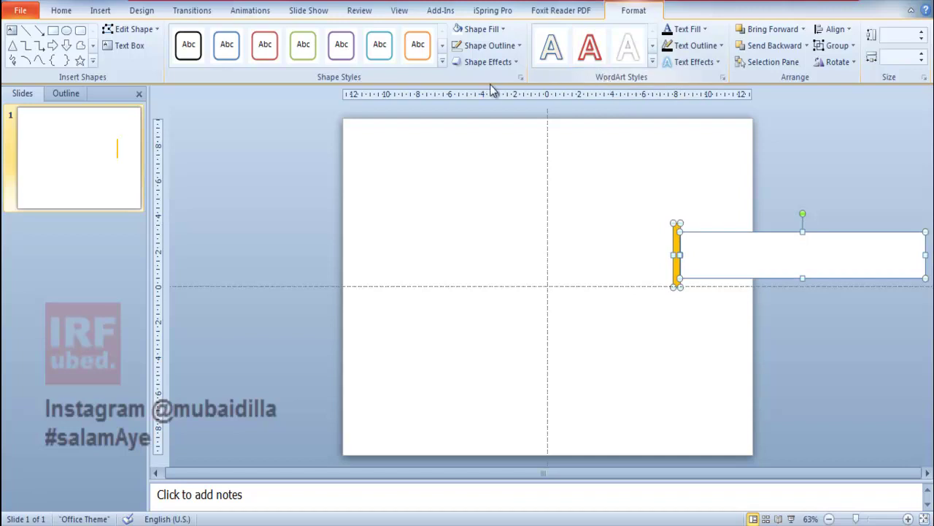
{"action": "left_click", "coordinate": [248, 11]}
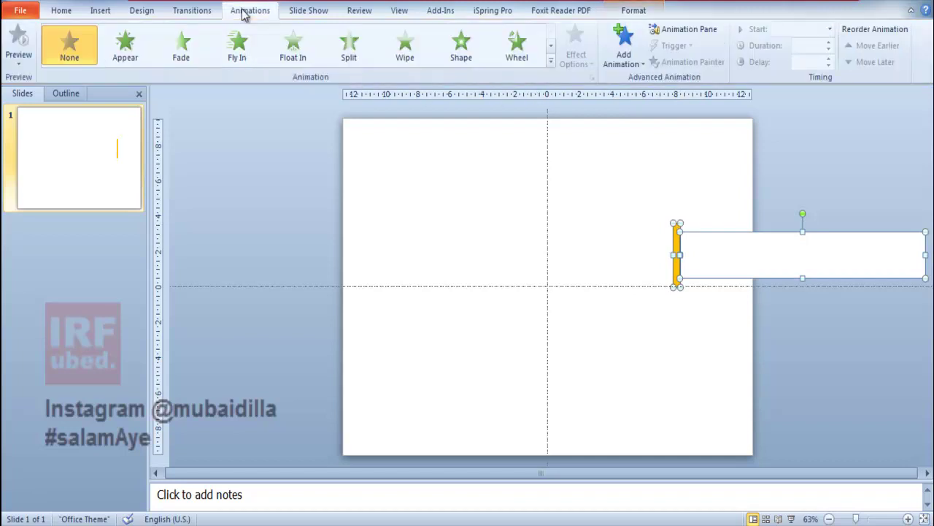
{"action": "left_click", "coordinate": [624, 11]}
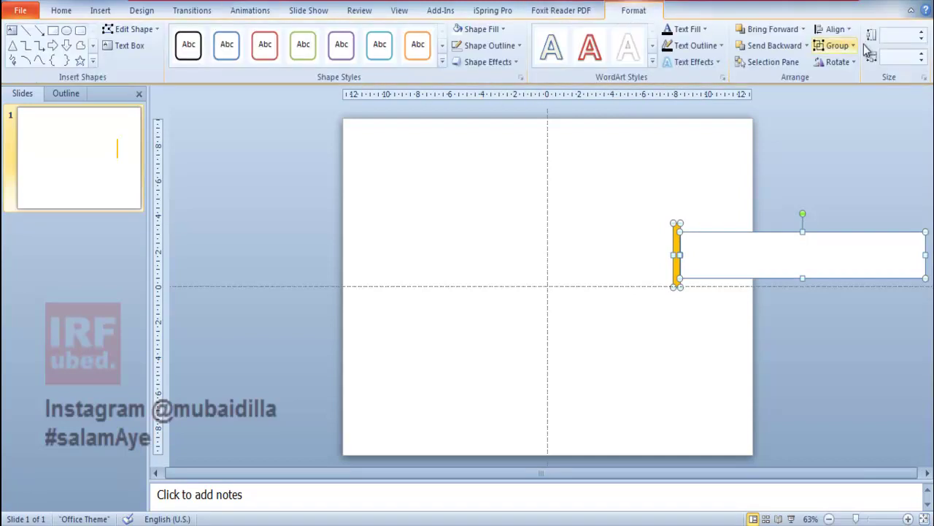
{"action": "left_click", "coordinate": [838, 46]}
{"action": "left_click", "coordinate": [845, 64]}
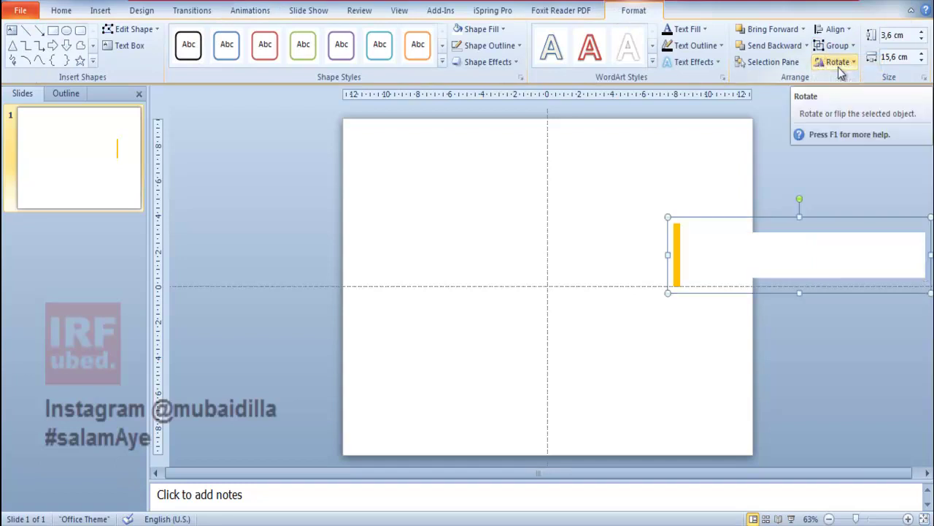
Step: Apply a Lines motion path to the group and drag its end point left to the text centre
{"action": "left_click", "coordinate": [257, 11]}
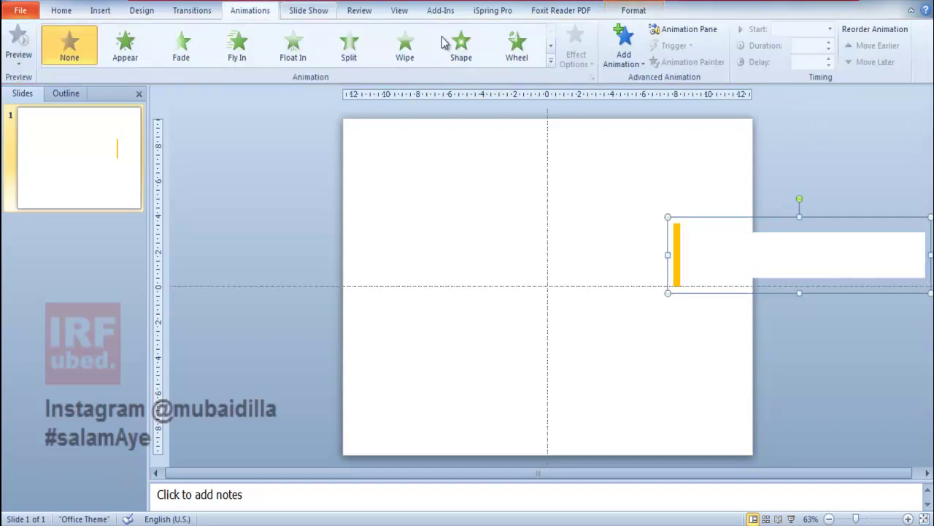
{"action": "left_click", "coordinate": [550, 60]}
{"action": "scroll", "coordinate": [553, 260], "scroll_direction": "down", "scroll_amount": 3}
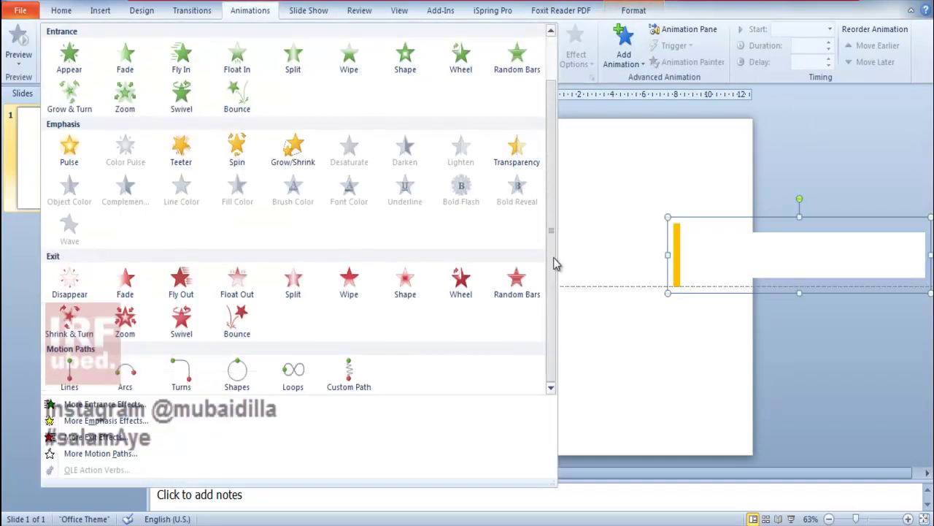
{"action": "key", "text": "Escape"}
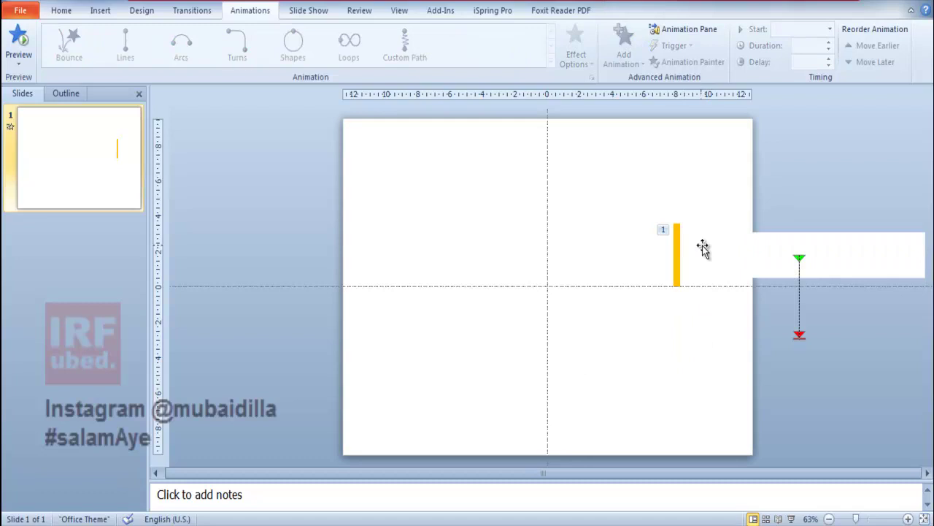
{"action": "left_click", "coordinate": [679, 30]}
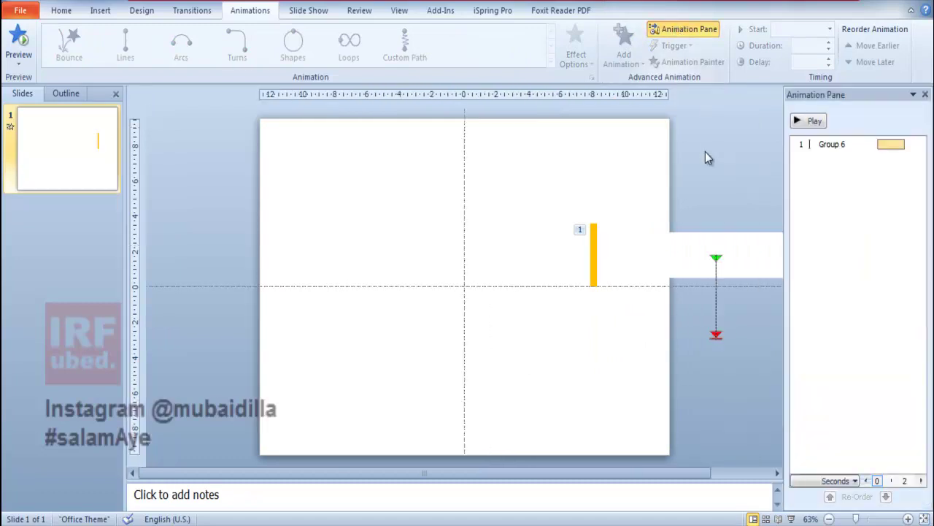
{"action": "left_click", "coordinate": [498, 263]}
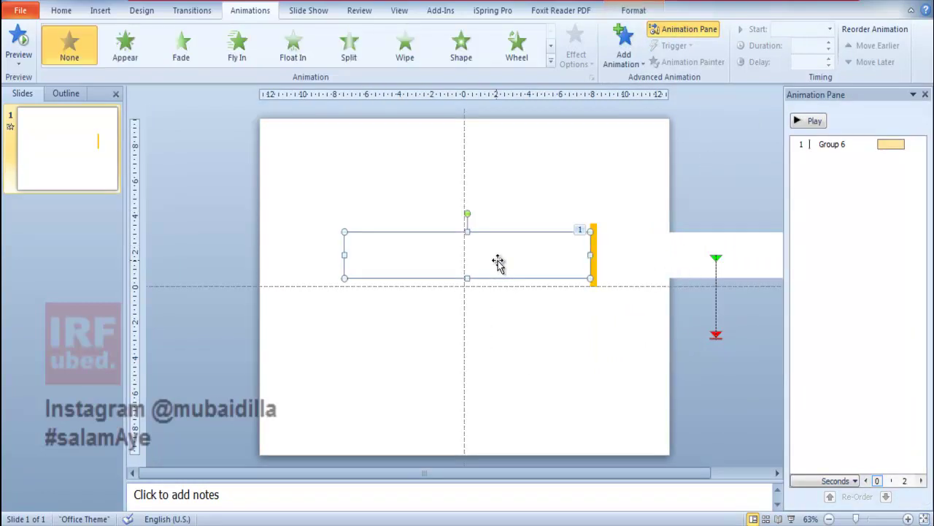
{"action": "left_click", "coordinate": [717, 335]}
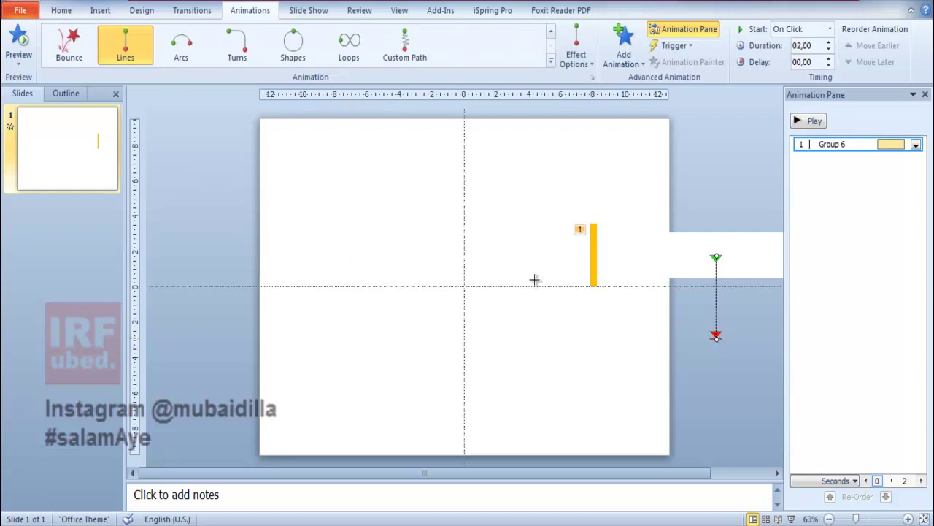
{"action": "left_click_drag", "start_coordinate": [534, 279], "coordinate": [467, 254]}
{"action": "left_click", "coordinate": [473, 258]}
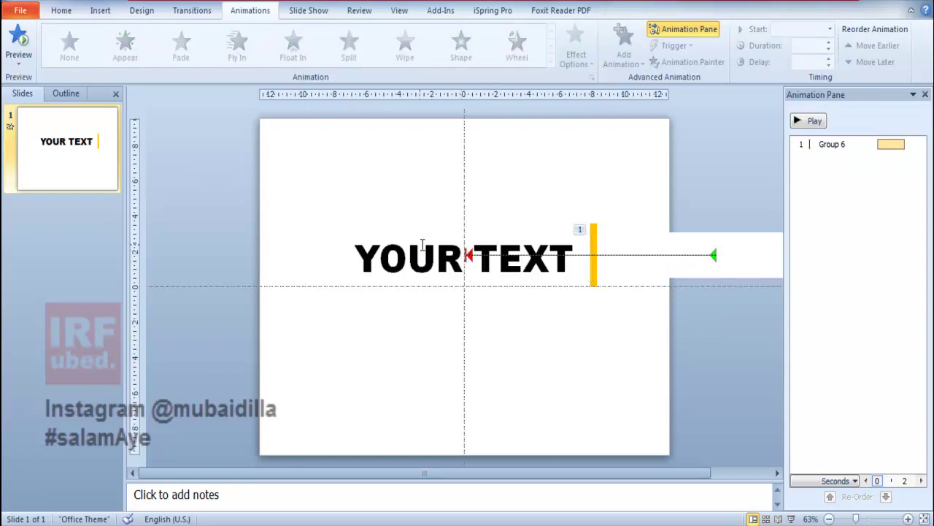
Step: Keep the Group 6 path starting On Click, set its duration to 05,00, and preview it
{"action": "left_click", "coordinate": [810, 145]}
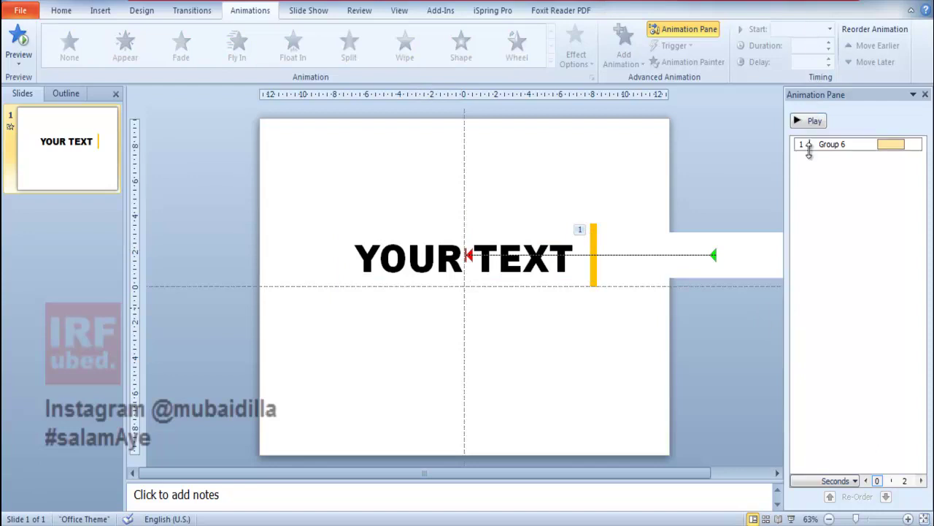
{"action": "left_click", "coordinate": [829, 29]}
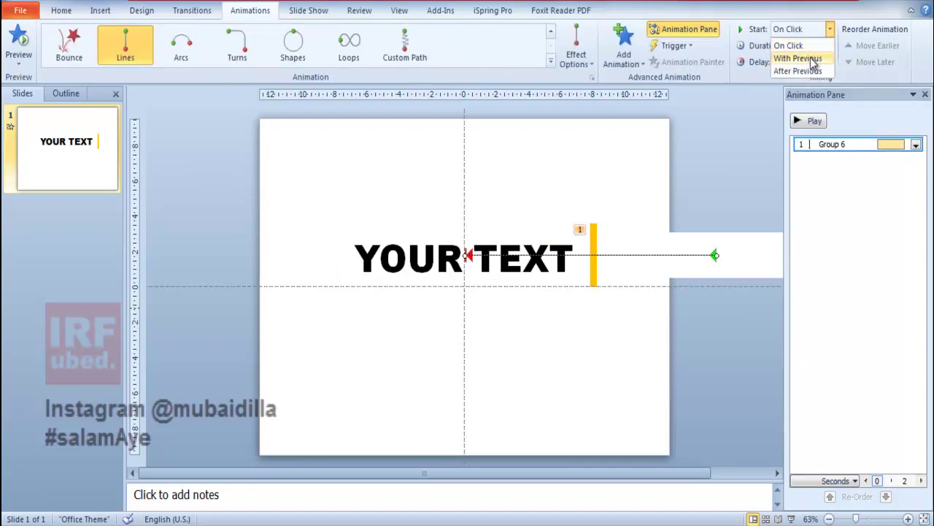
{"action": "left_click", "coordinate": [793, 45]}
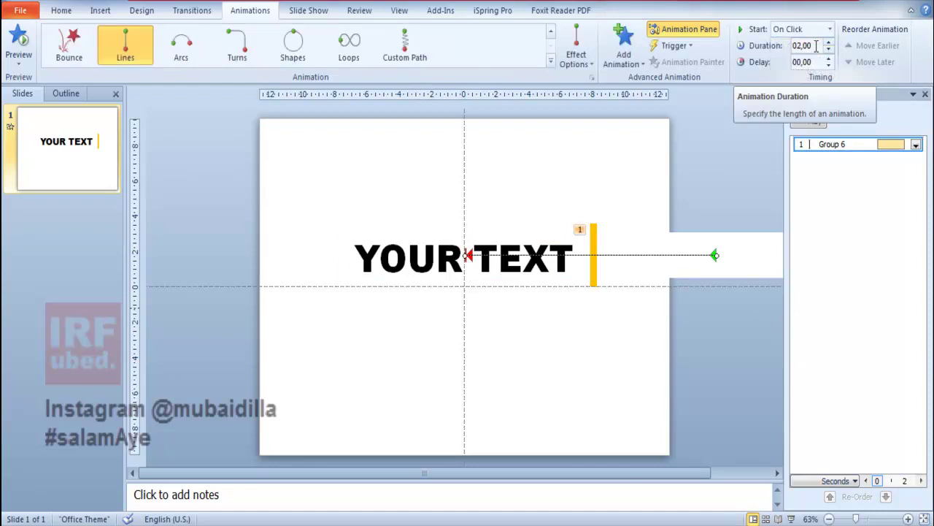
{"action": "left_click", "coordinate": [817, 47]}
{"action": "type", "text": "05"}
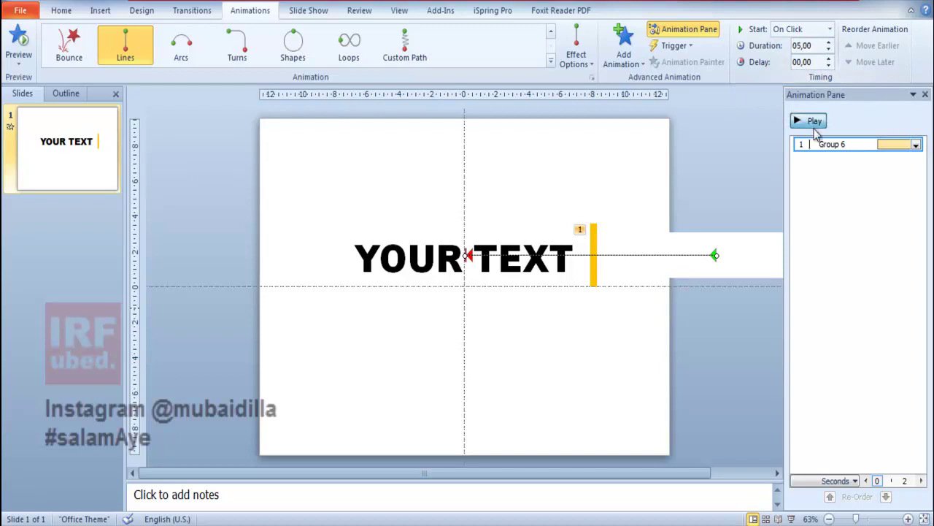
{"action": "left_click", "coordinate": [815, 126]}
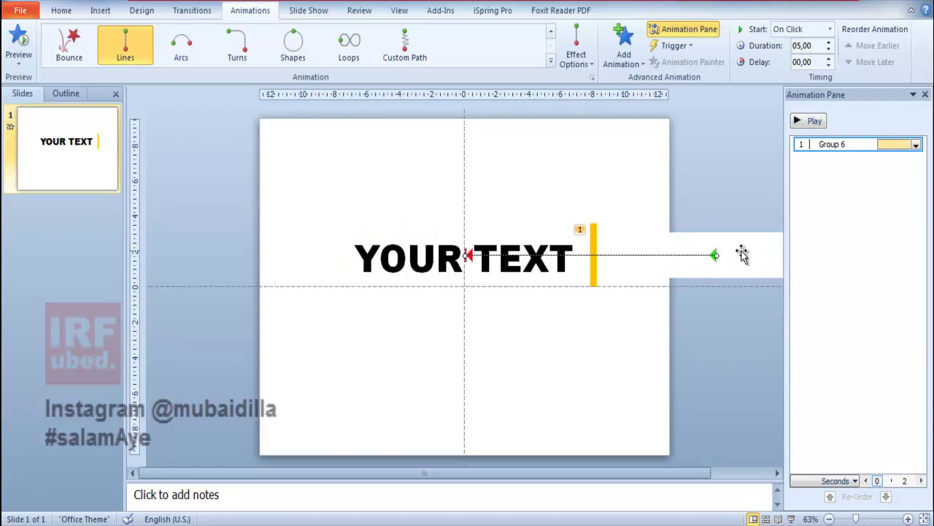
{"action": "left_click", "coordinate": [740, 253]}
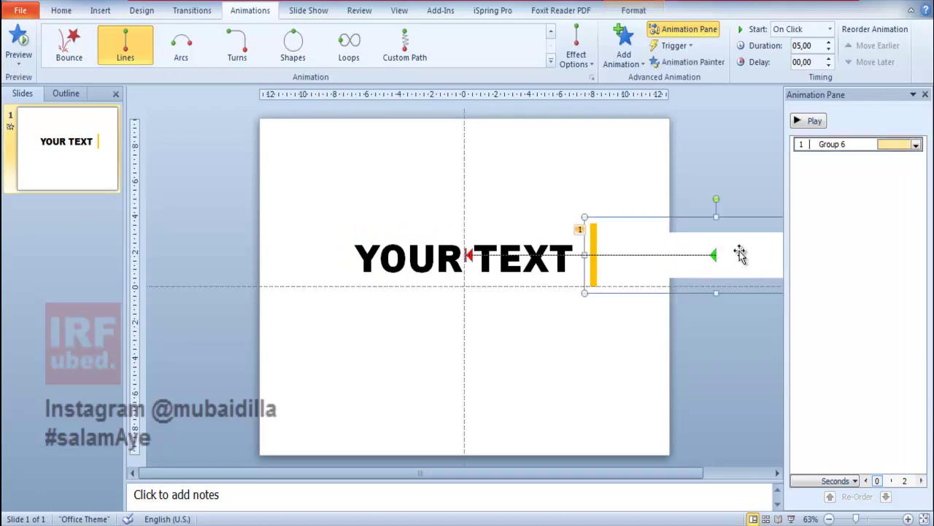
Step: Add a second Lines path from the text centre back right, After Previous, lasting 5 seconds, and preview
{"action": "left_click", "coordinate": [620, 62]}
{"action": "left_click_drag", "start_coordinate": [891, 195], "coordinate": [890, 309]}
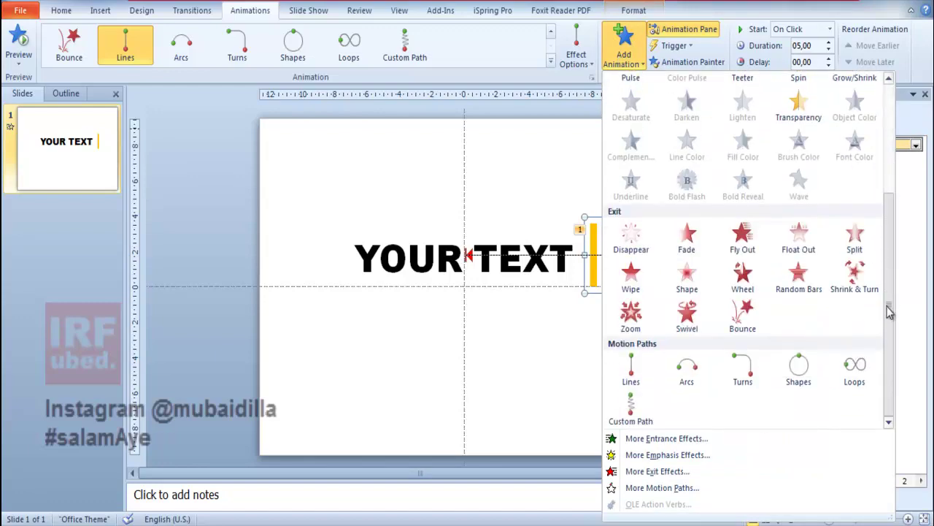
{"action": "left_click", "coordinate": [643, 370]}
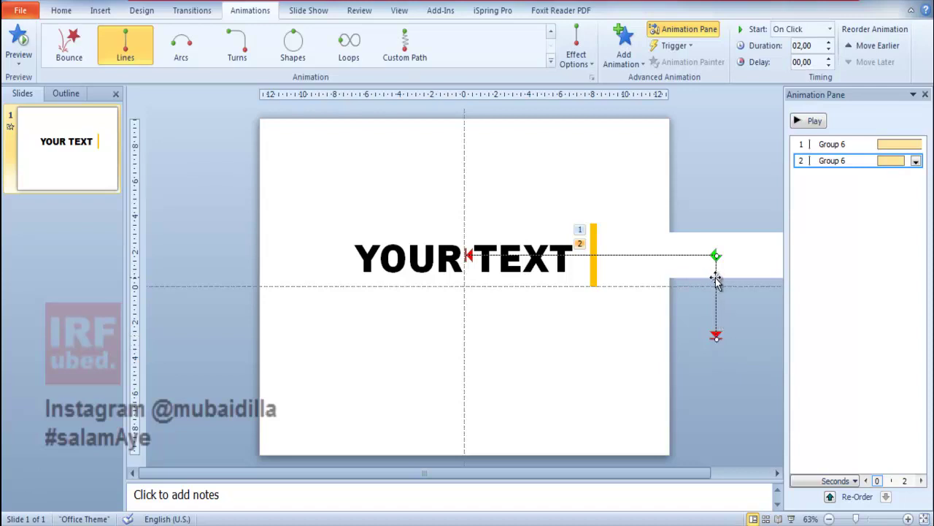
{"action": "left_click_drag", "start_coordinate": [579, 277], "coordinate": [473, 279]}
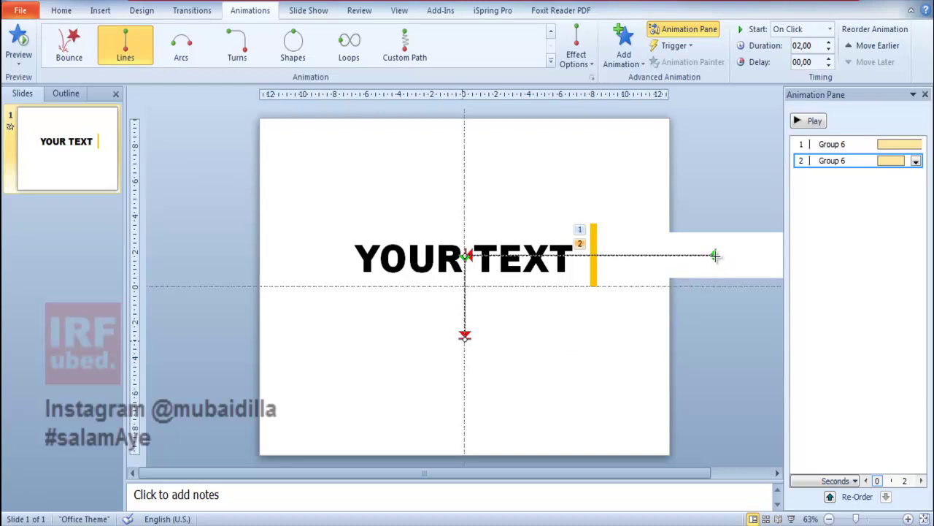
{"action": "left_click_drag", "start_coordinate": [715, 255], "coordinate": [714, 255]}
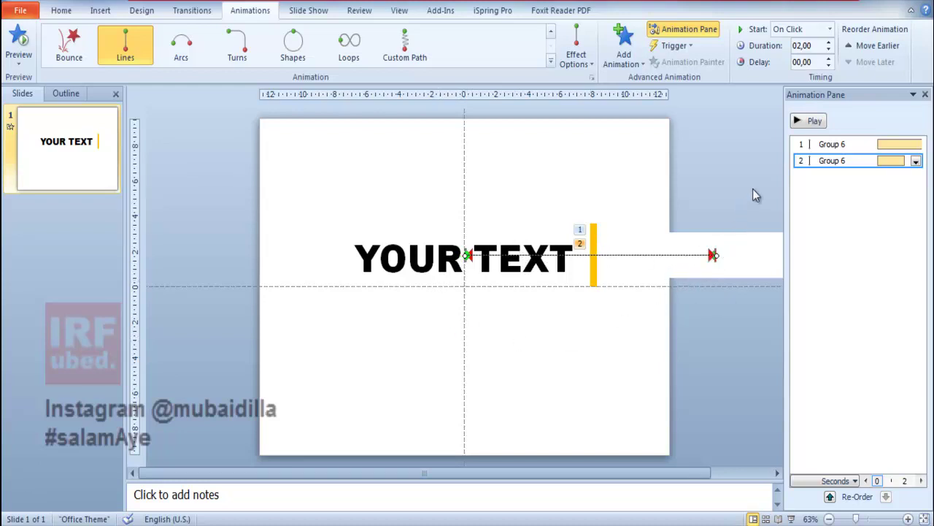
{"action": "left_click", "coordinate": [830, 32]}
{"action": "left_click", "coordinate": [799, 73]}
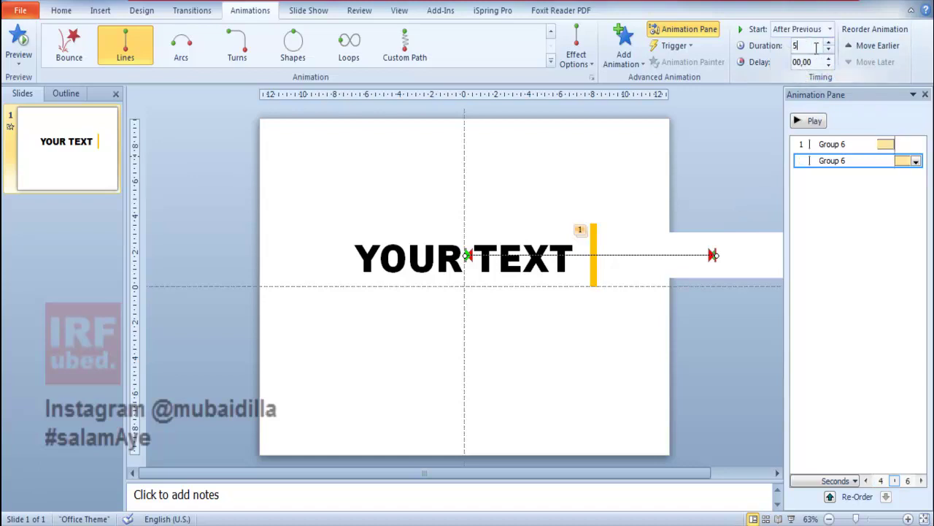
{"action": "left_click", "coordinate": [811, 122]}
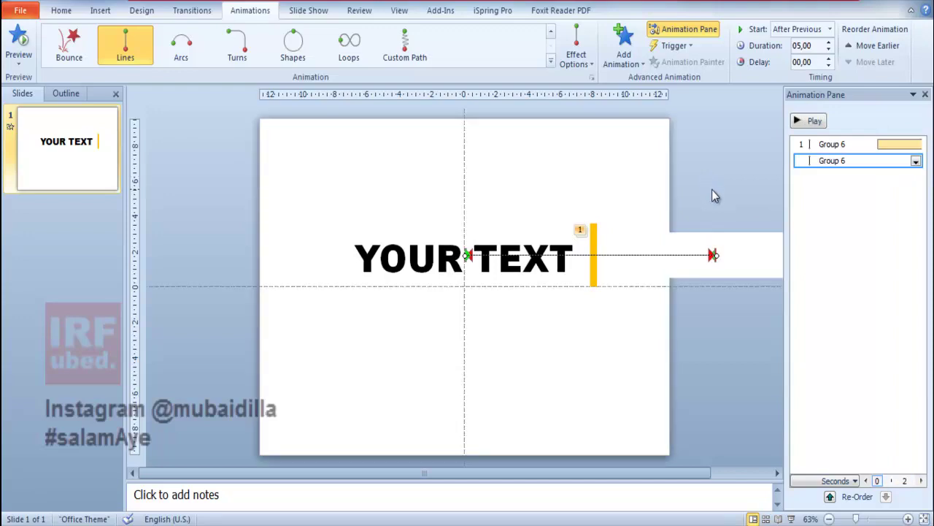
{"action": "left_click", "coordinate": [791, 518]}
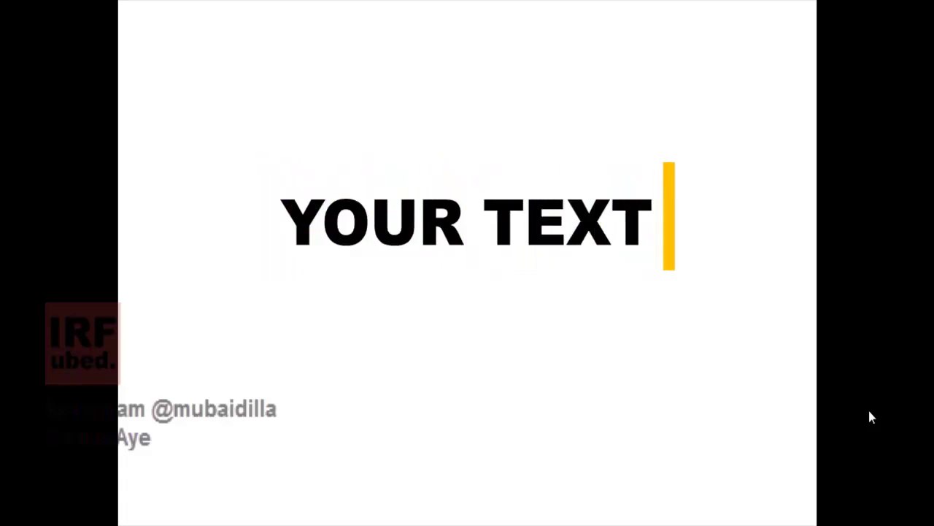
{"action": "right_click", "coordinate": [839, 434]}
{"action": "left_click", "coordinate": [826, 424]}
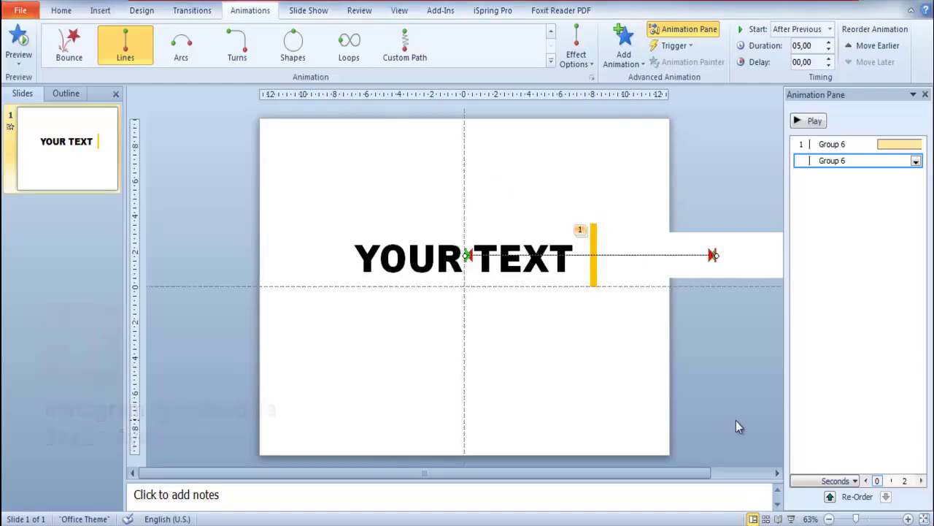